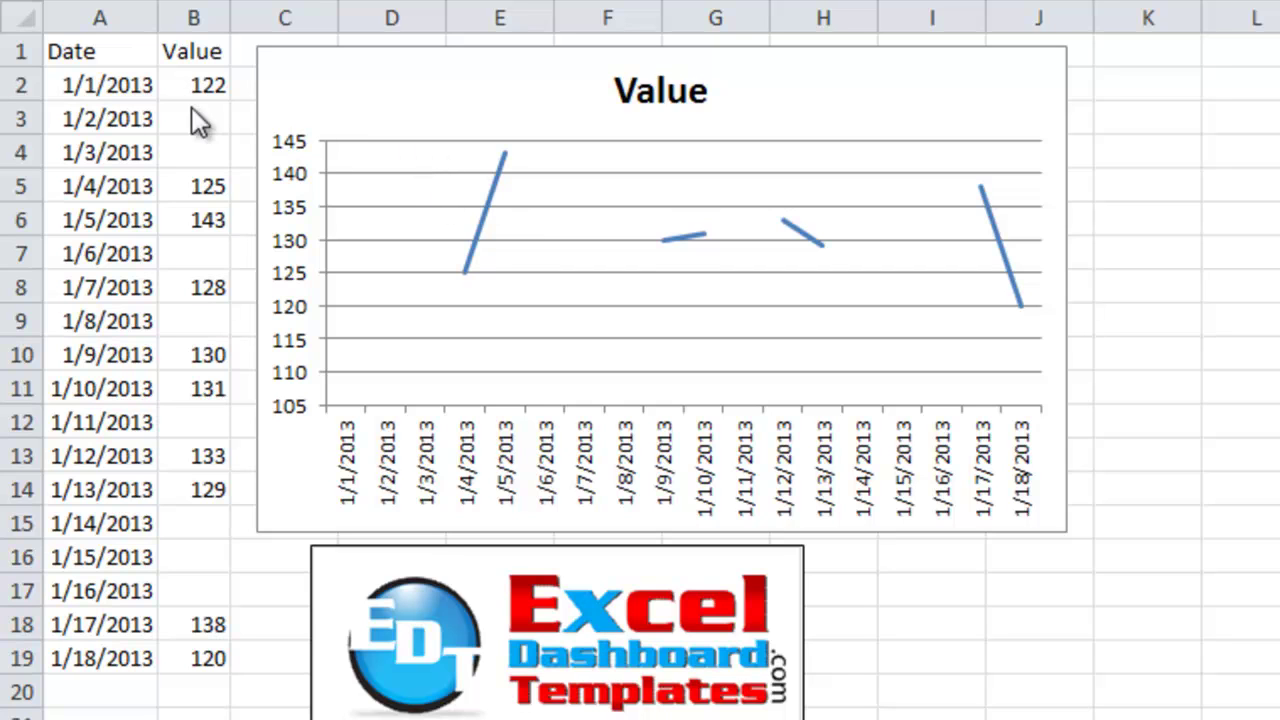
Step: Select the Date and Value cells and the existing gapped chart
{"action": "left_click", "coordinate": [129, 80]}
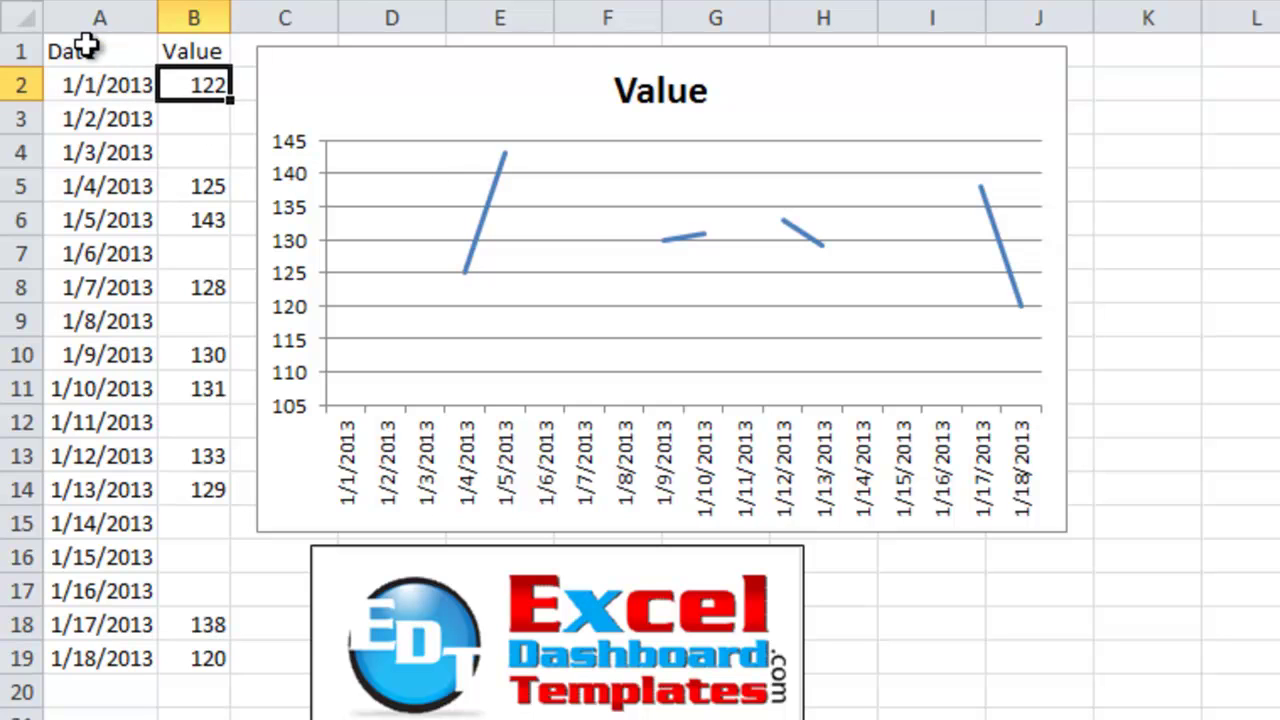
{"action": "left_click_drag", "start_coordinate": [88, 45], "coordinate": [188, 372]}
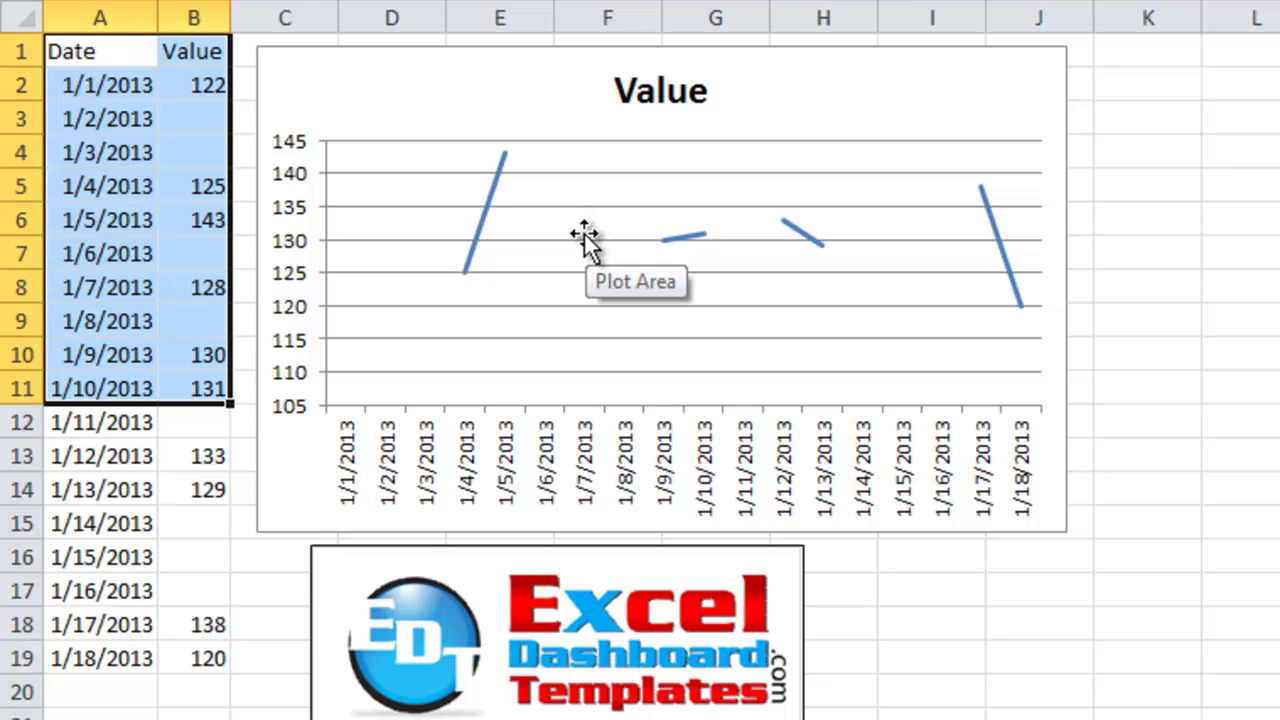
{"action": "left_click", "coordinate": [853, 121]}
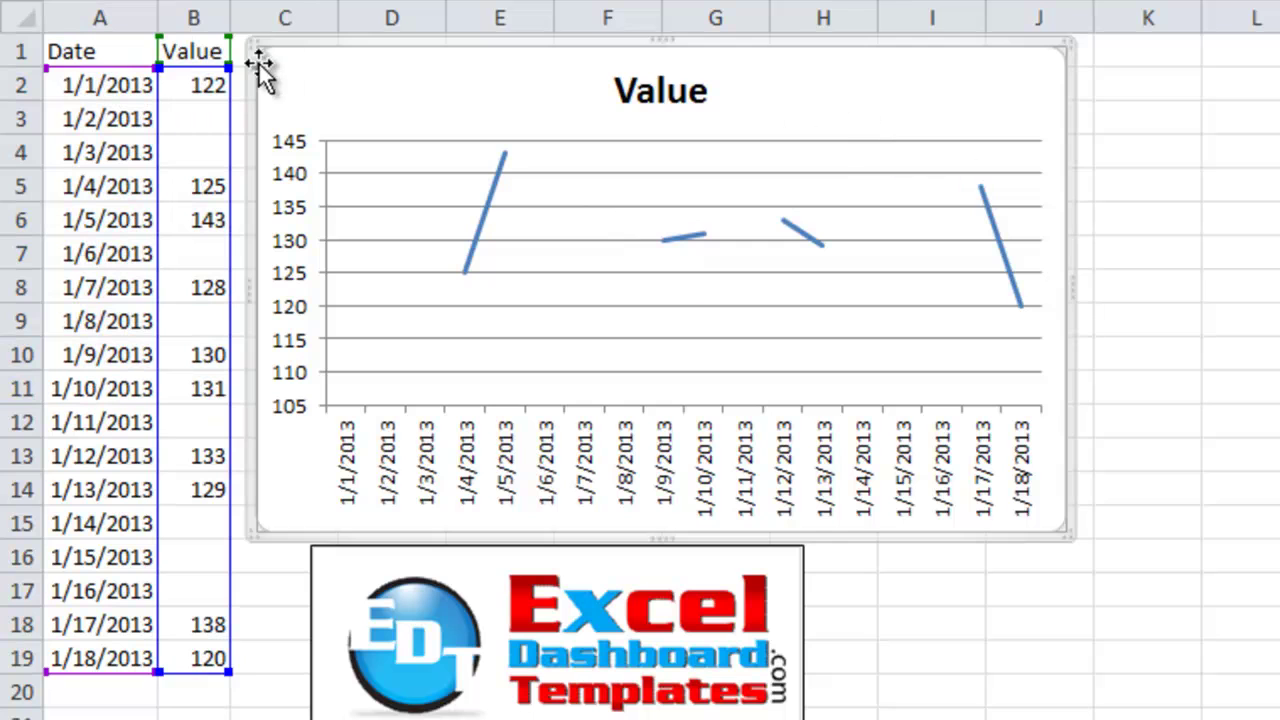
Step: Paste the prepared connected-line chart copy at cell C1, over the original chart
{"action": "left_click", "coordinate": [236, 53]}
{"action": "key", "text": "ctrl+v"}
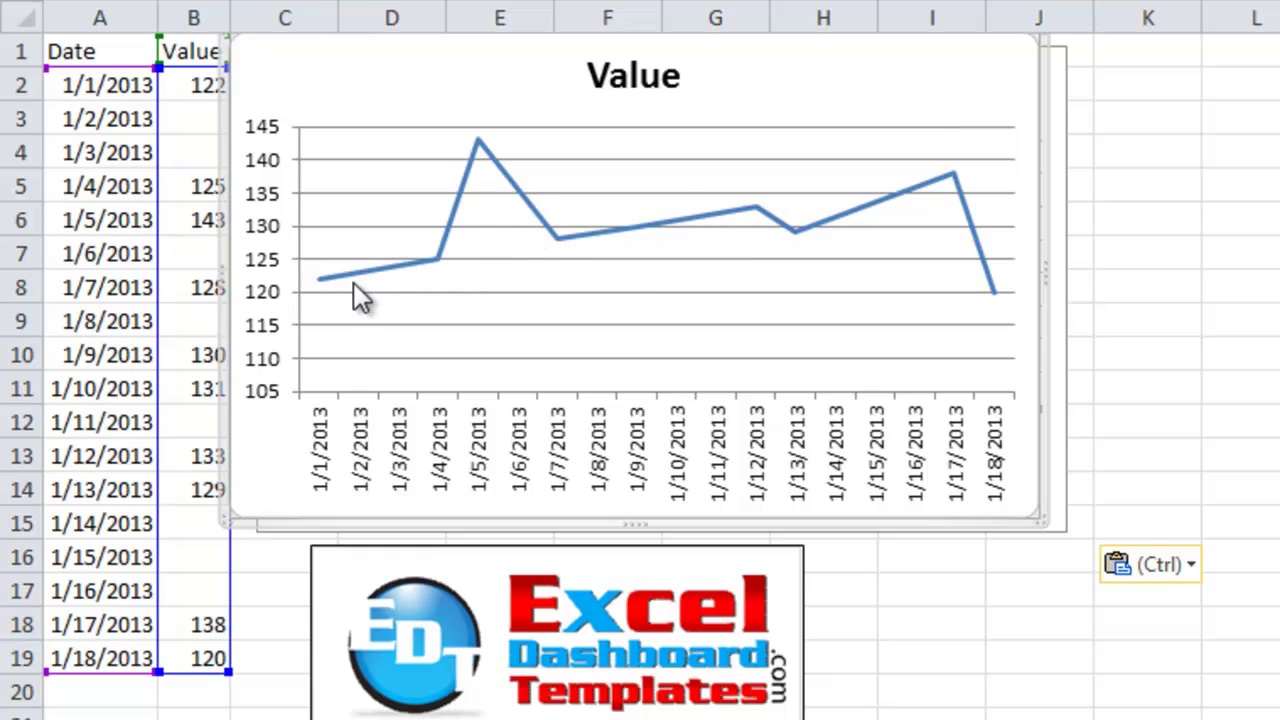
{"action": "mouse_move", "coordinate": [345, 283]}
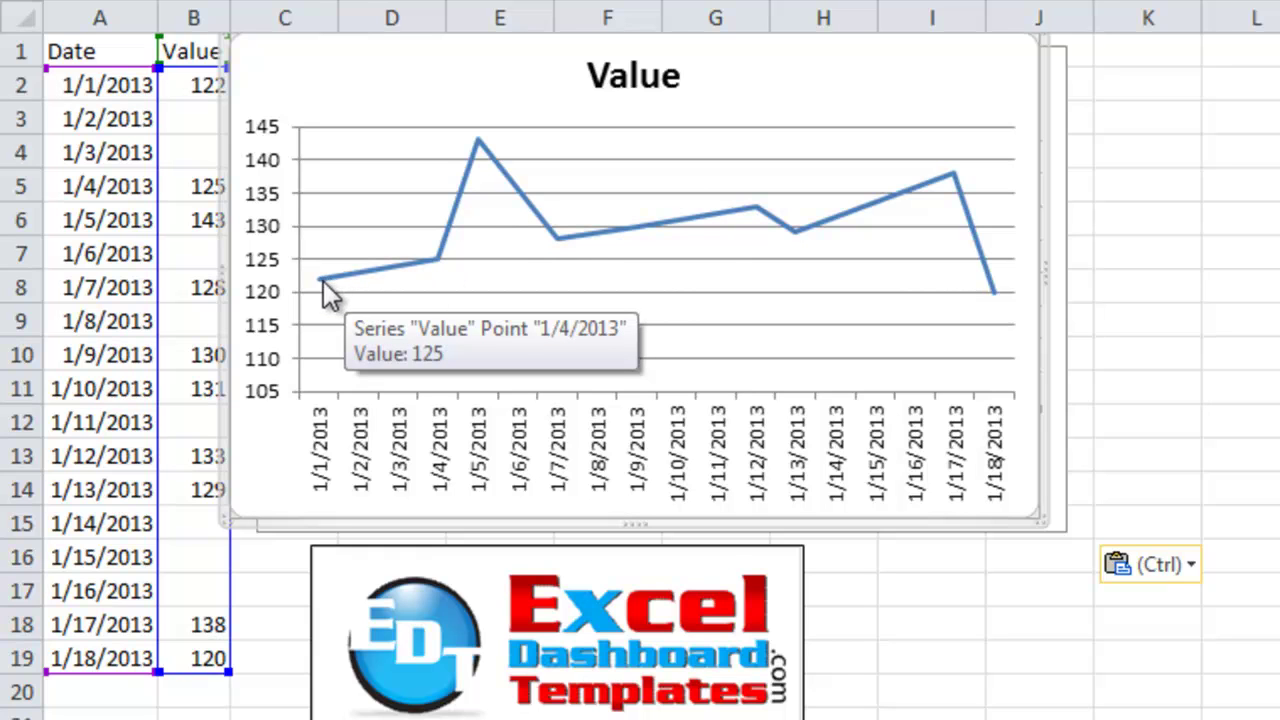
{"action": "key", "text": "ctrl"}
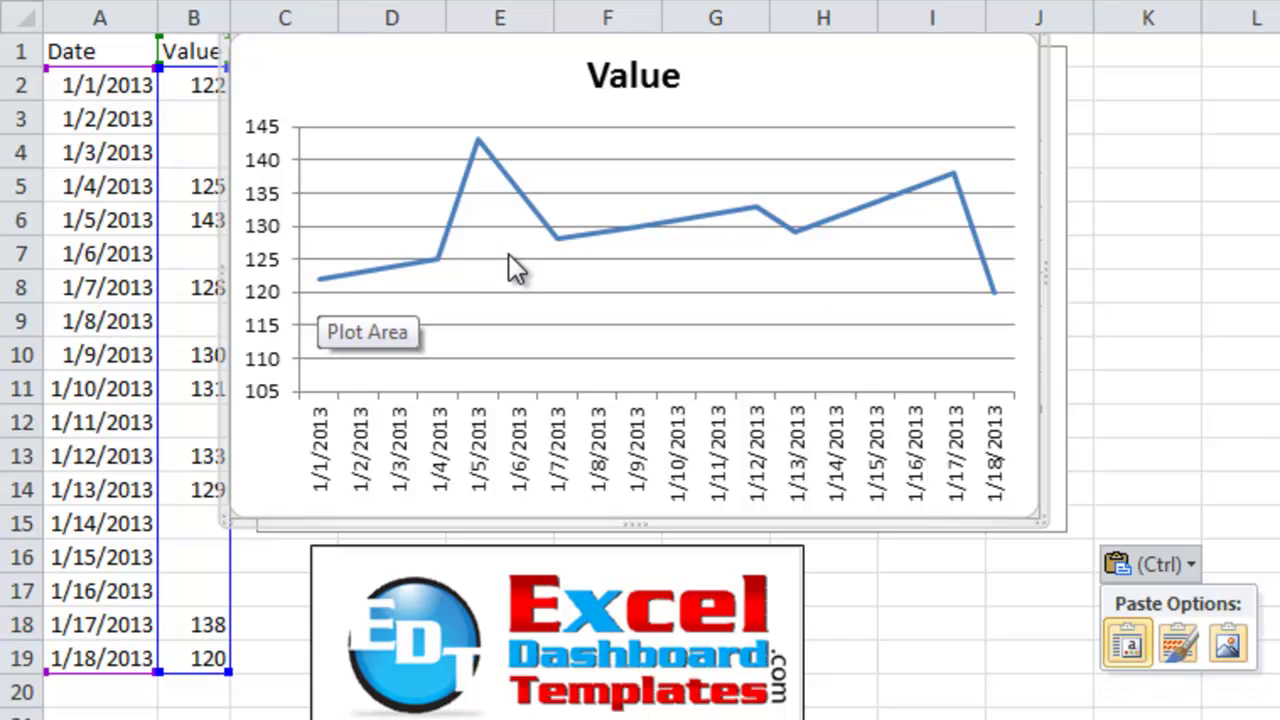
Step: Undo the pasted chart and delete the original gapped chart
{"action": "key", "text": "ctrl+z"}
{"action": "left_click", "coordinate": [1030, 133]}
{"action": "key", "text": "Delete"}
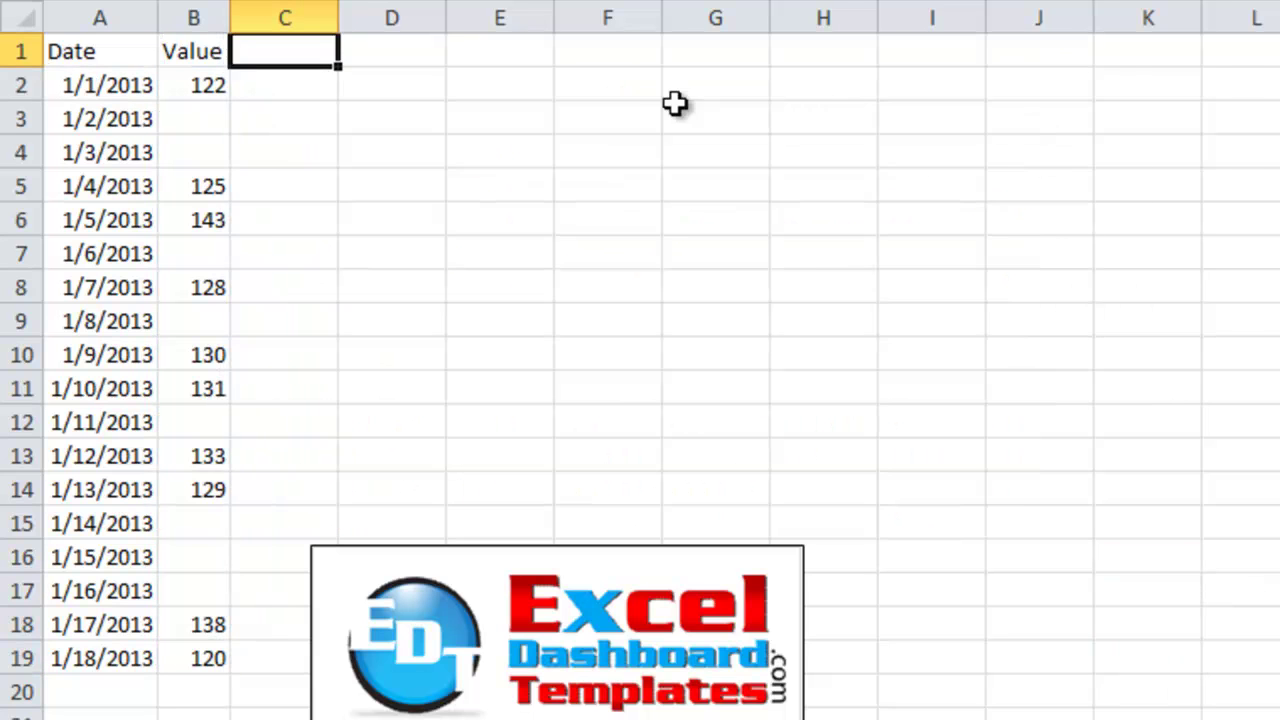
{"action": "left_click", "coordinate": [676, 108]}
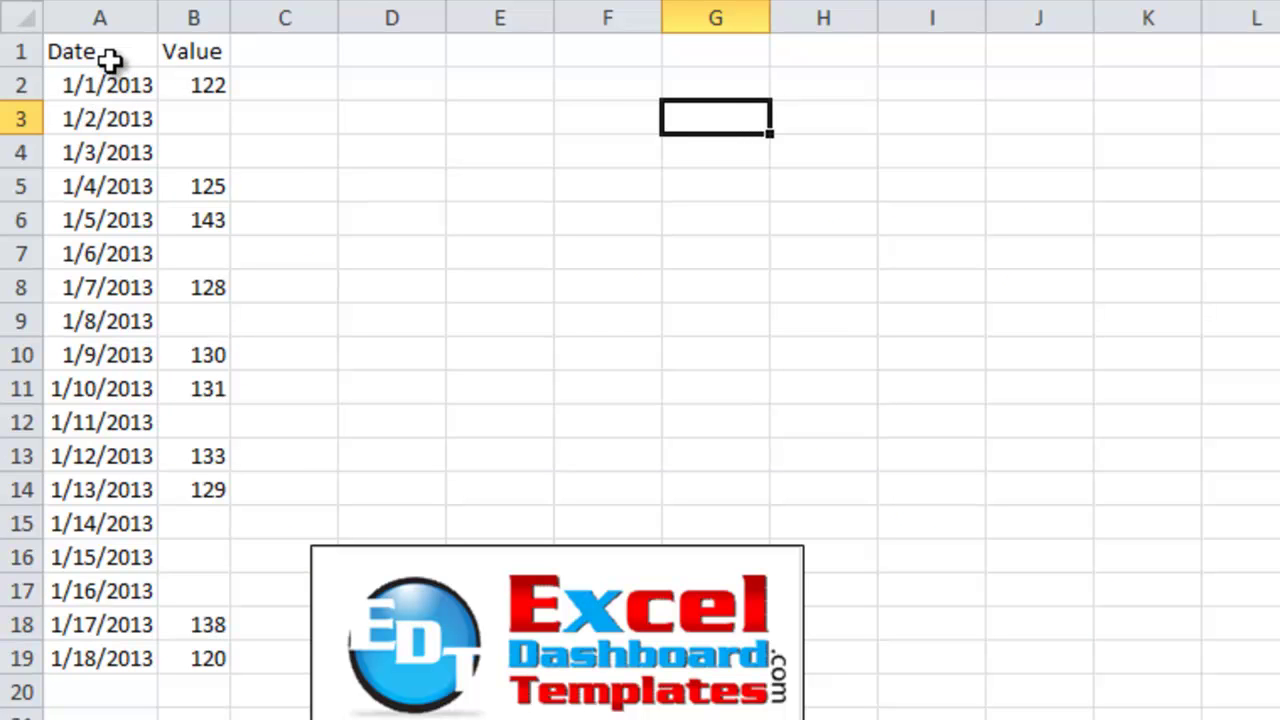
Step: Insert a 2-D line chart of A1:B19 beside the table and remove its legend
{"action": "left_click_drag", "start_coordinate": [109, 56], "coordinate": [160, 650]}
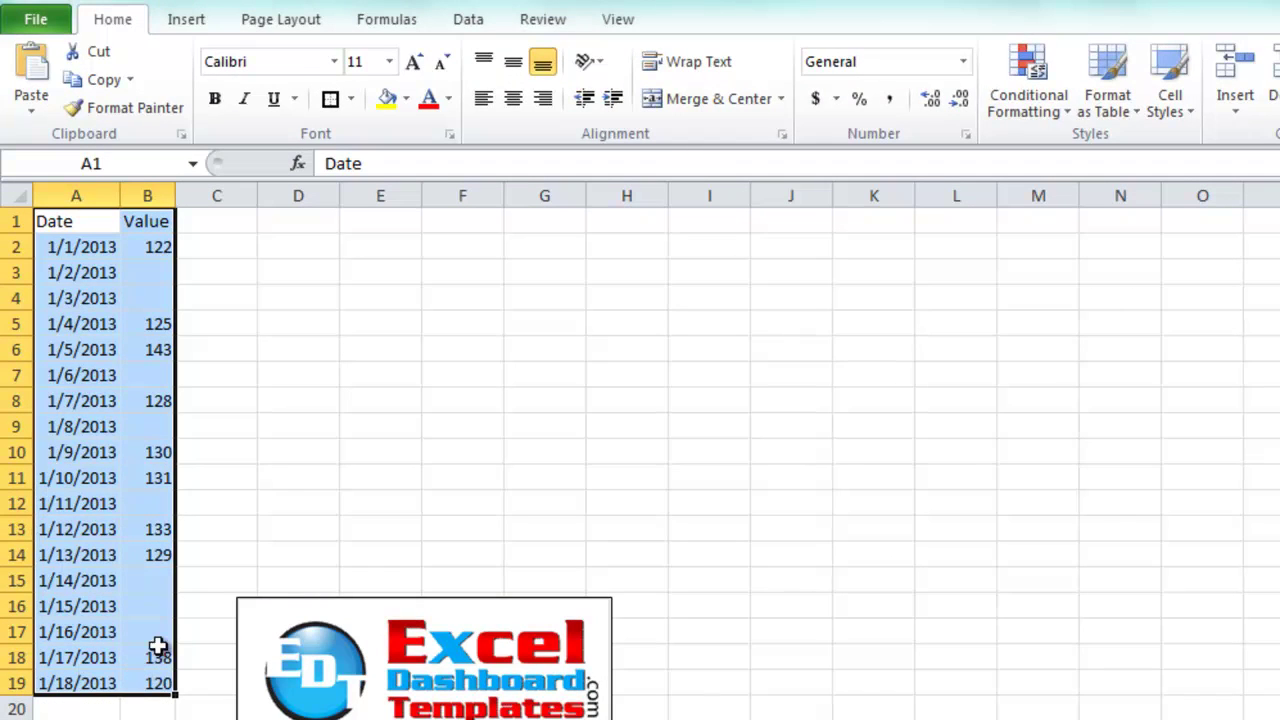
{"action": "left_click", "coordinate": [203, 20]}
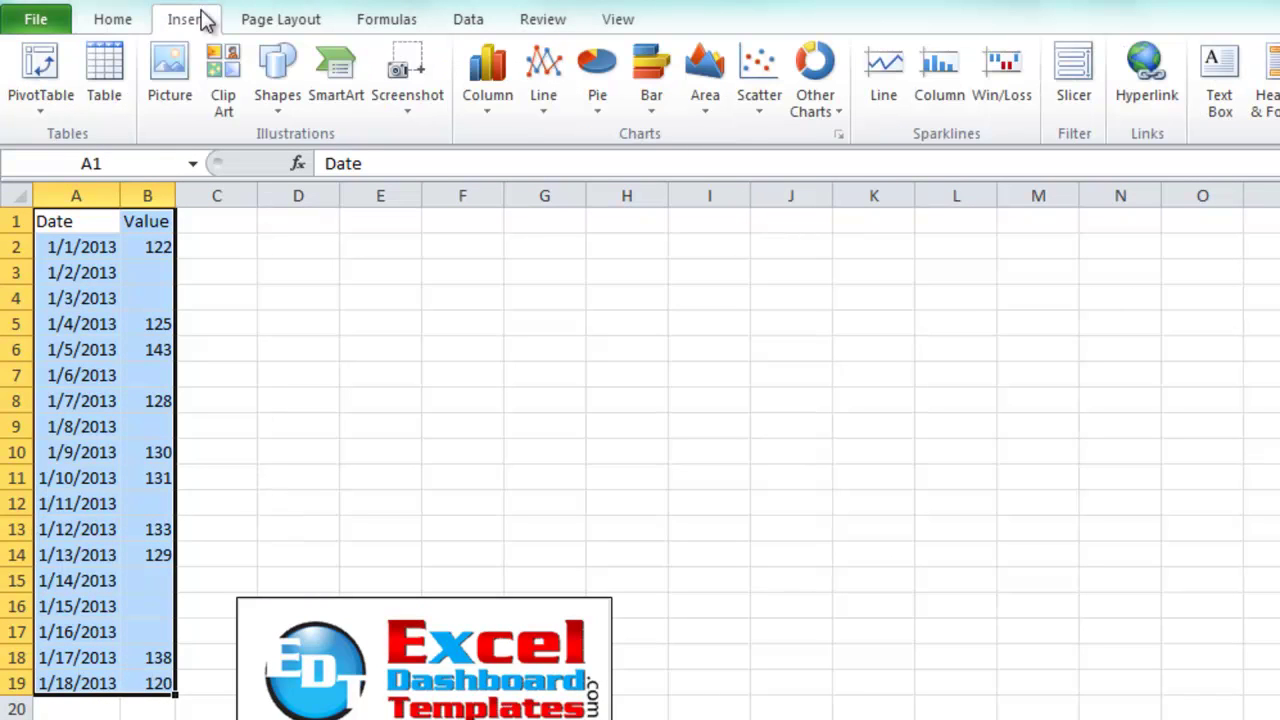
{"action": "left_click", "coordinate": [557, 101]}
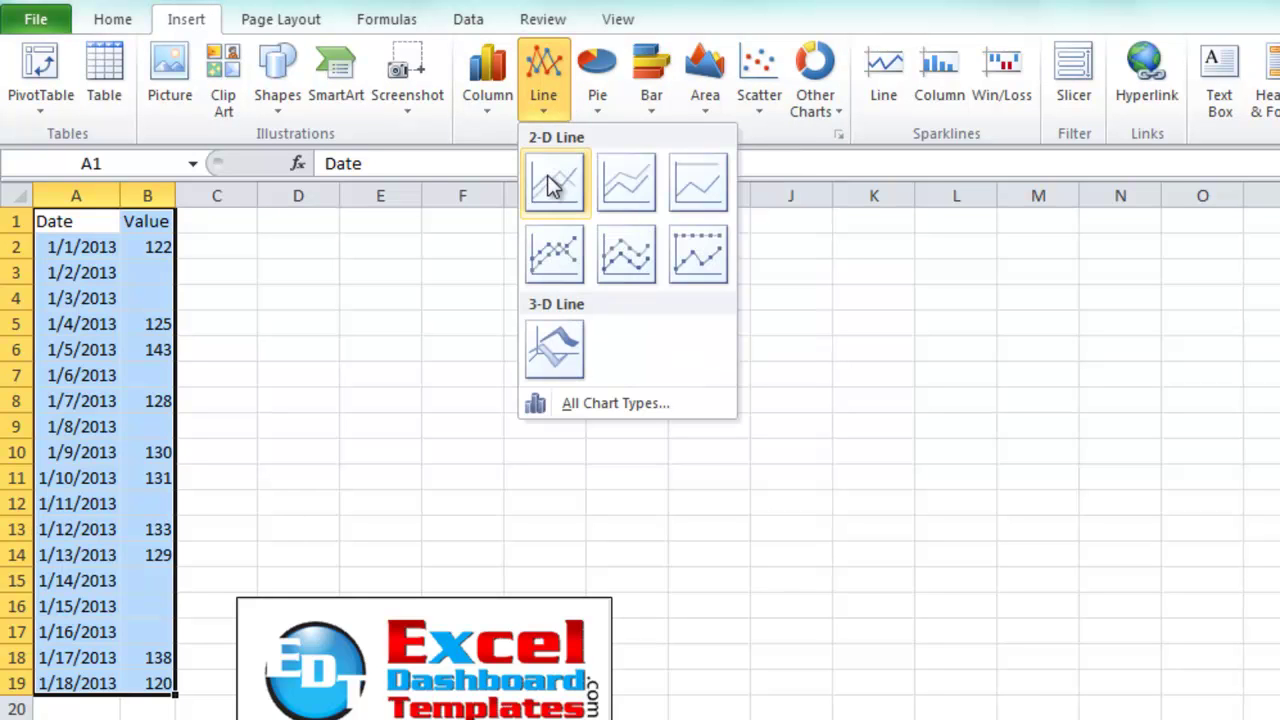
{"action": "left_click", "coordinate": [553, 183]}
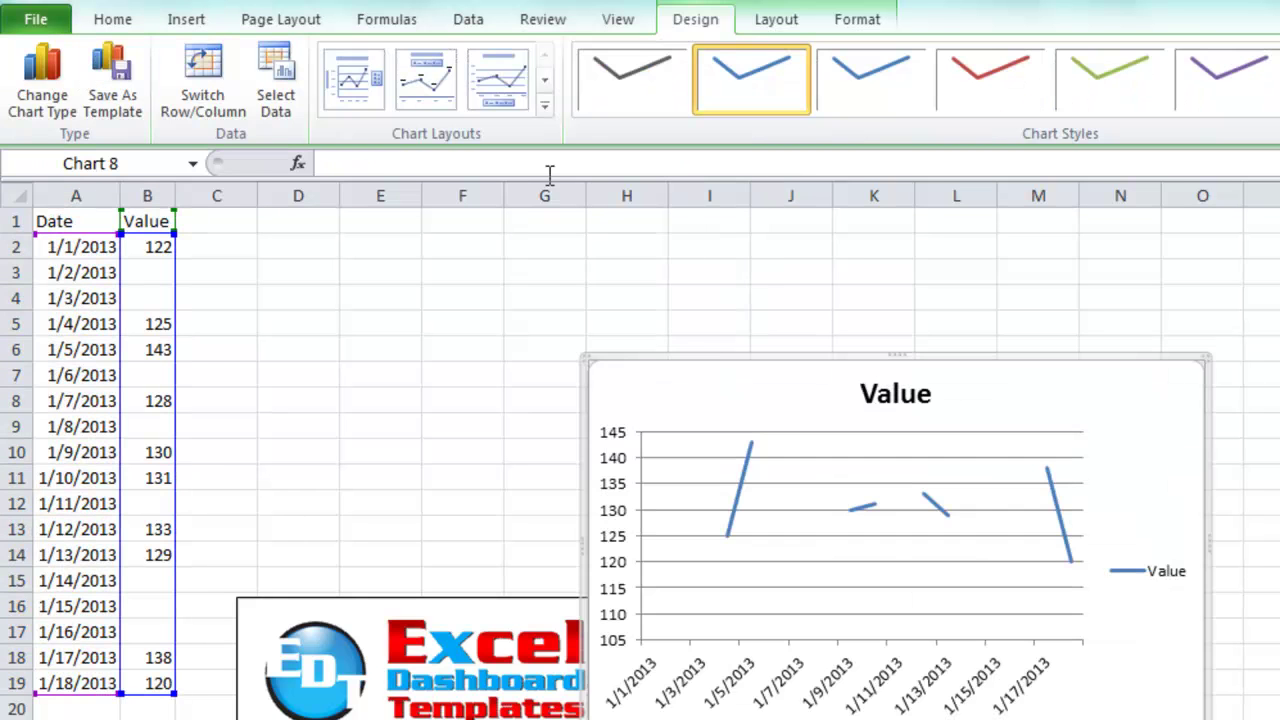
{"action": "left_click_drag", "start_coordinate": [700, 358], "coordinate": [306, 217]}
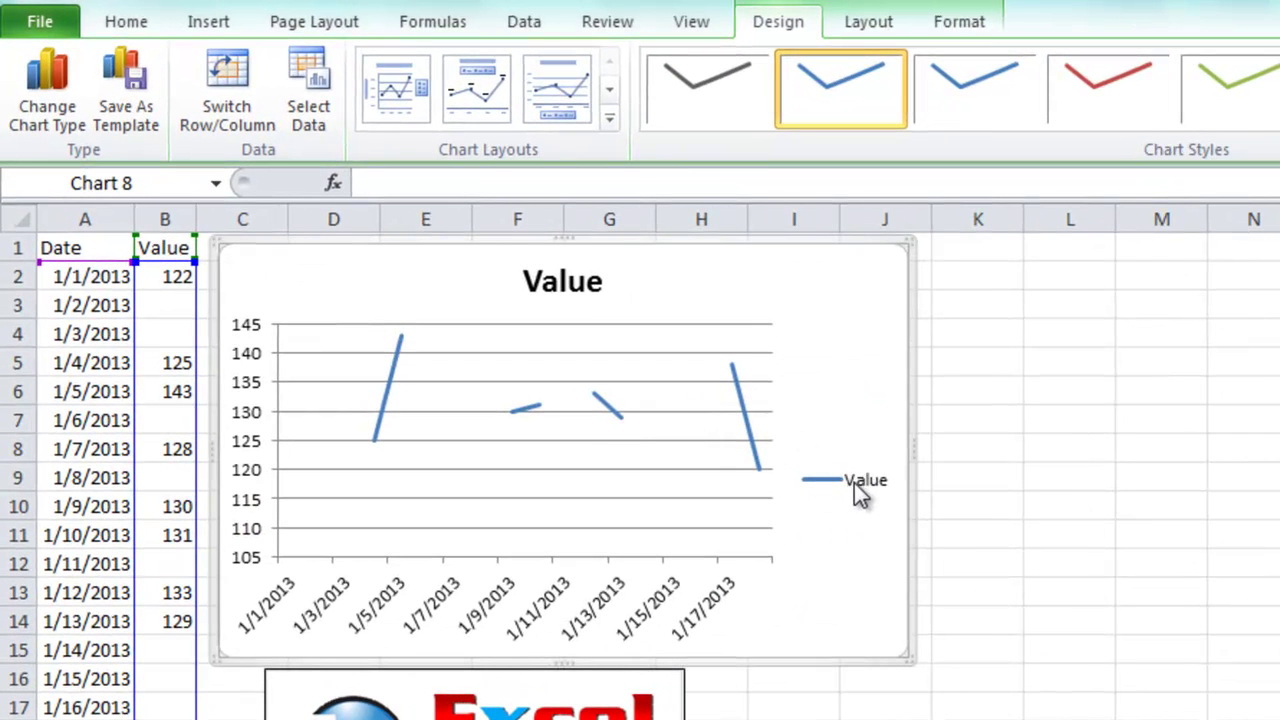
{"action": "left_click", "coordinate": [860, 492]}
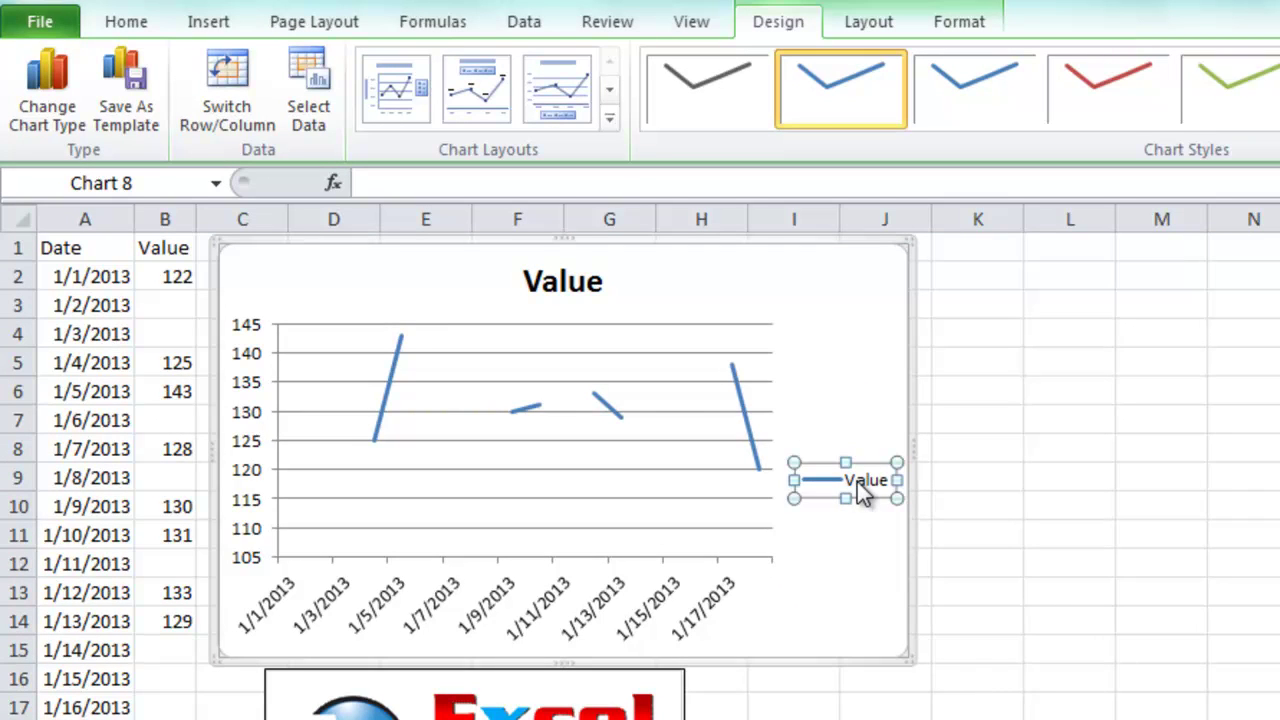
{"action": "key", "text": "Delete"}
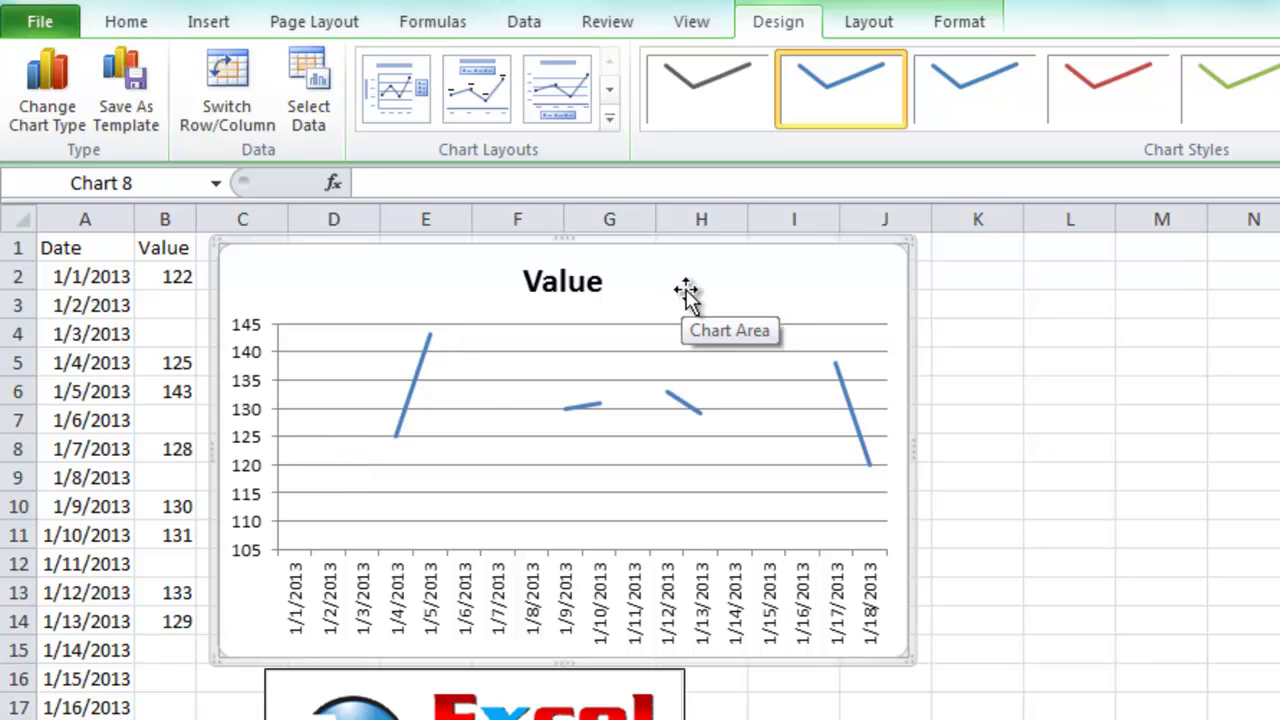
Step: In Select Data's Hidden and Empty Cells settings, choose 'Connect data points with line'
{"action": "left_click", "coordinate": [703, 24]}
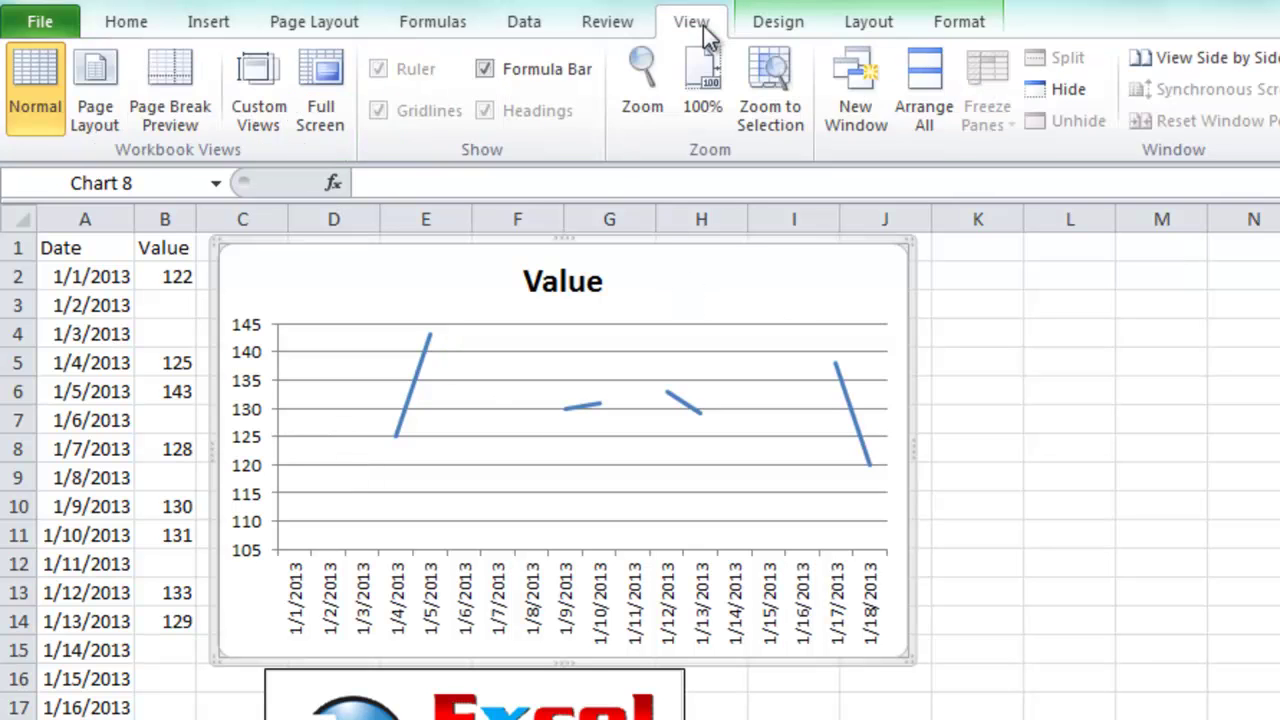
{"action": "left_click", "coordinate": [748, 28]}
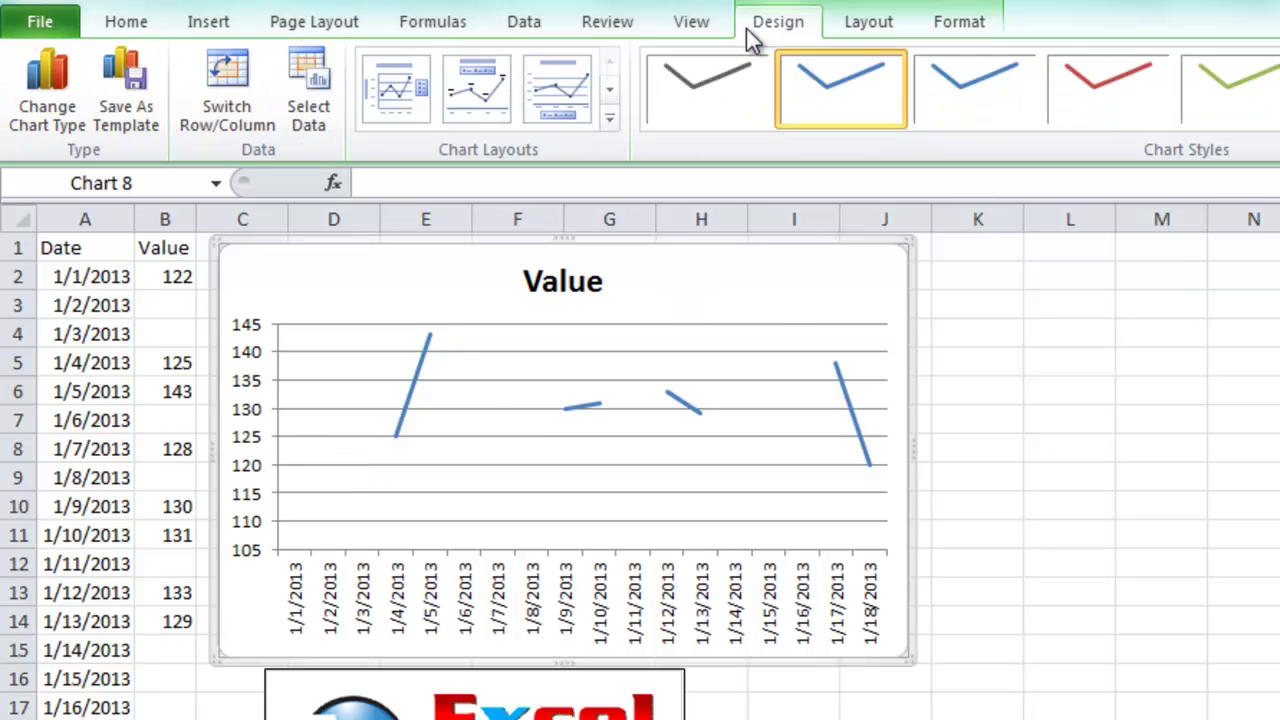
{"action": "left_click", "coordinate": [315, 107]}
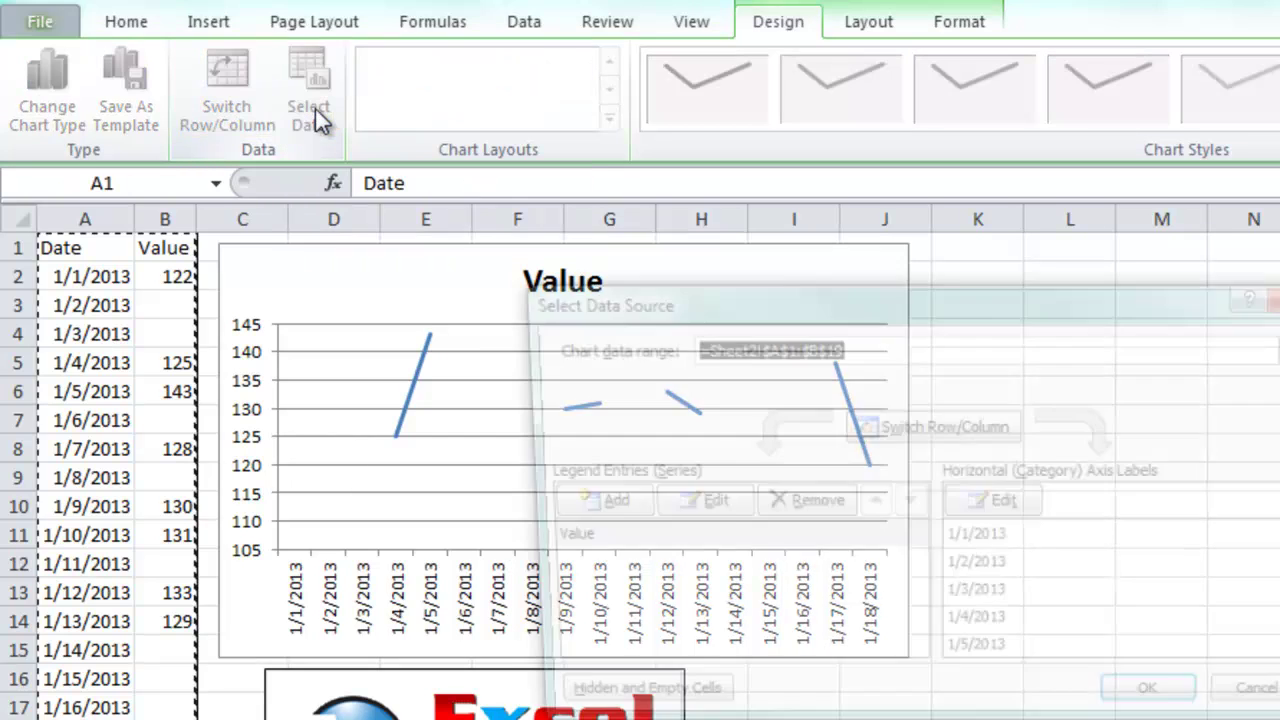
{"action": "left_click_drag", "start_coordinate": [648, 312], "coordinate": [432, 273]}
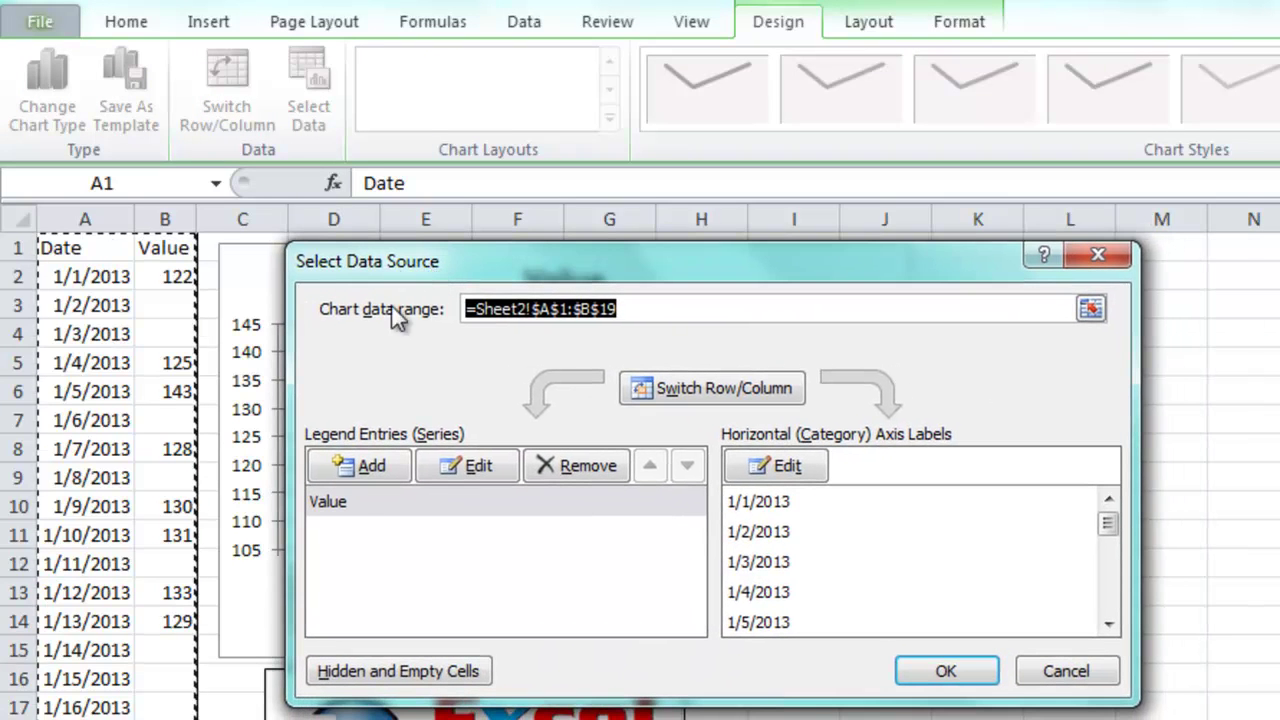
{"action": "left_click", "coordinate": [378, 676]}
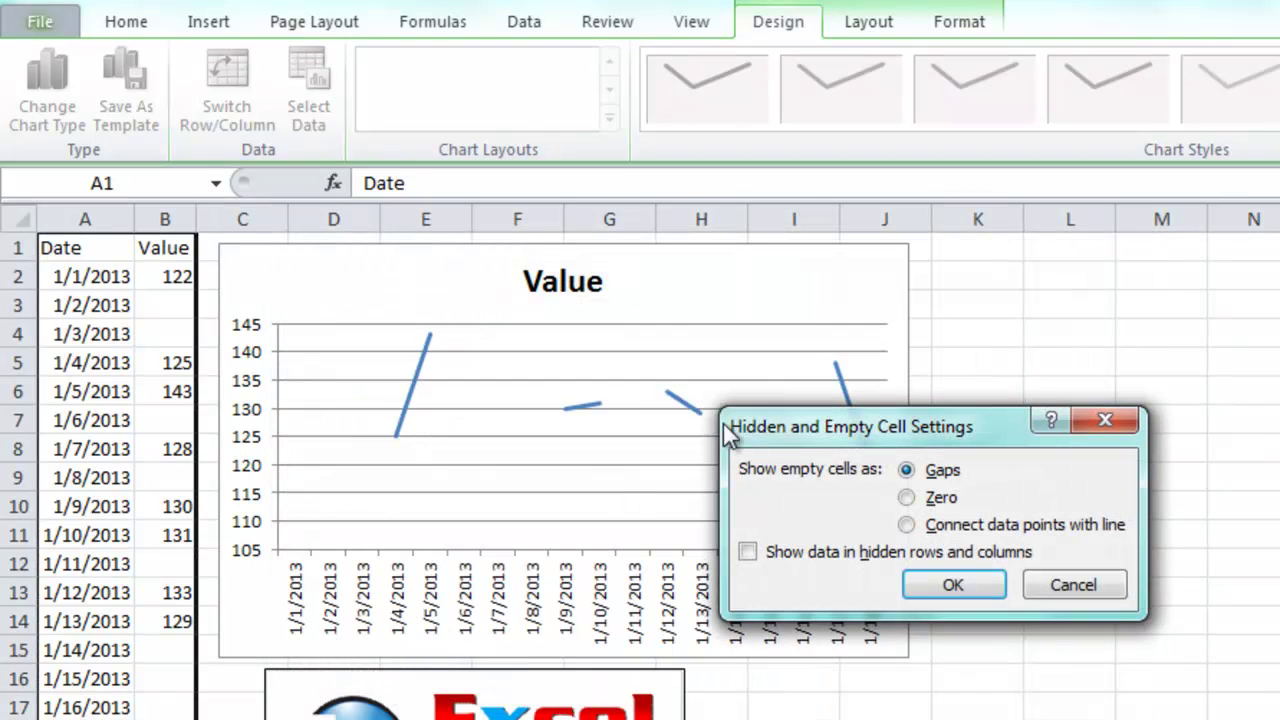
{"action": "left_click_drag", "start_coordinate": [778, 432], "coordinate": [362, 477]}
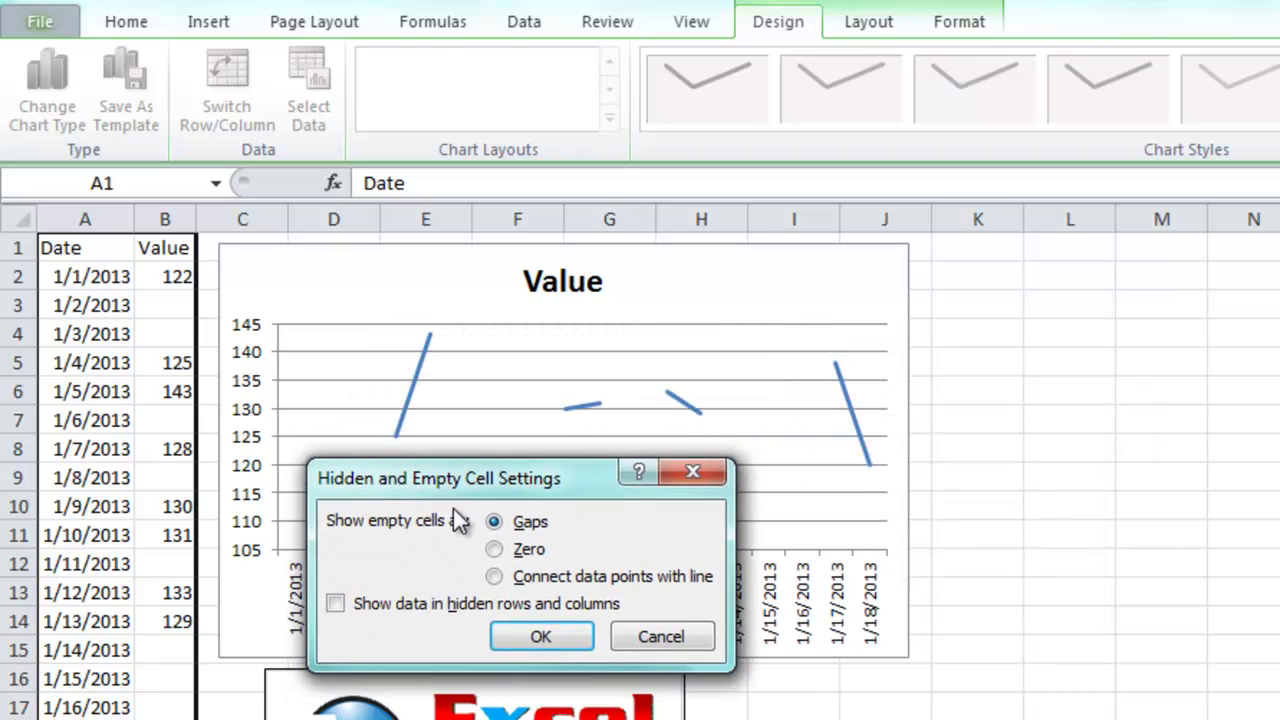
{"action": "left_click", "coordinate": [495, 580]}
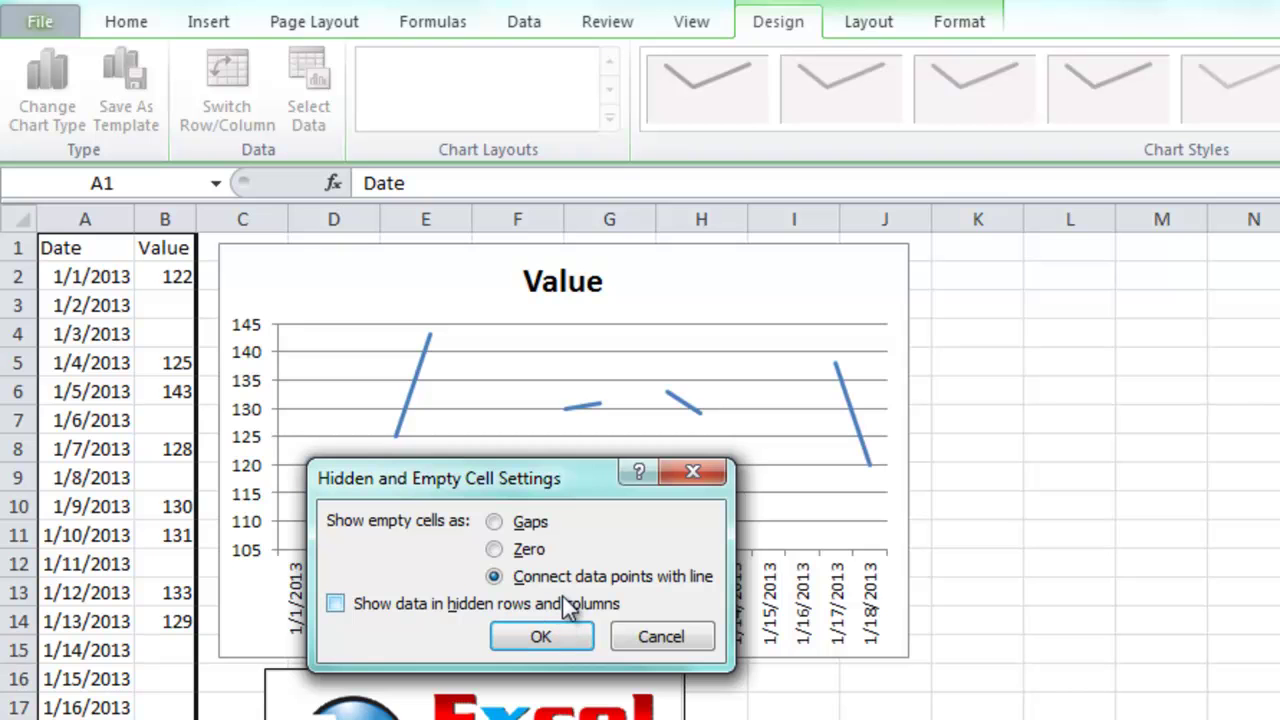
{"action": "left_click", "coordinate": [533, 640]}
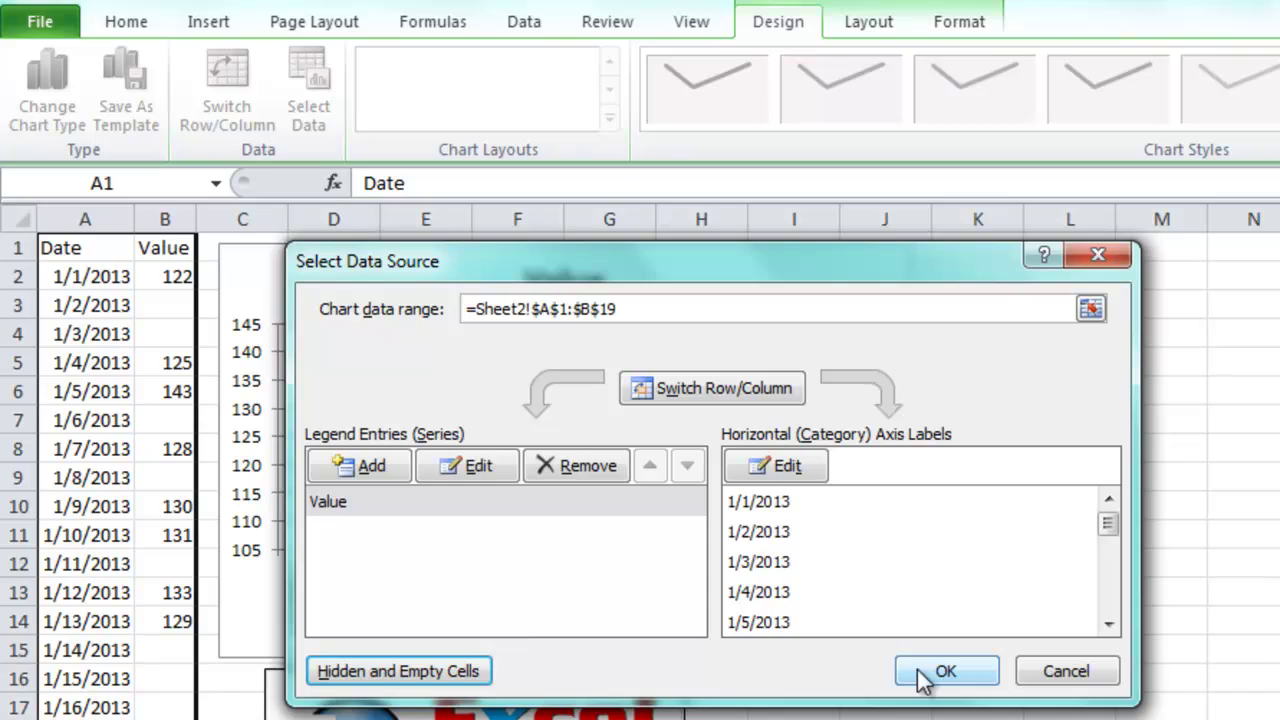
Step: Apply the Select Data Source changes so the line bridges the blank dates
{"action": "left_click", "coordinate": [921, 676]}
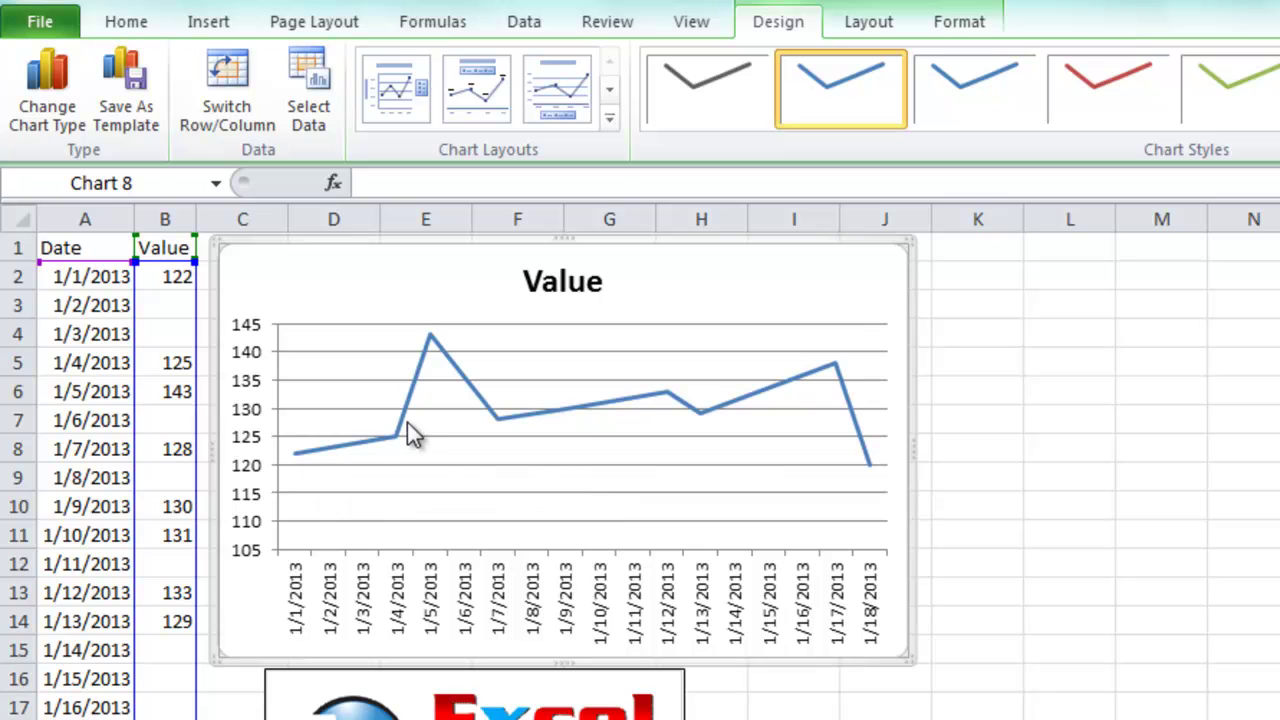
{"action": "mouse_move", "coordinate": [403, 441]}
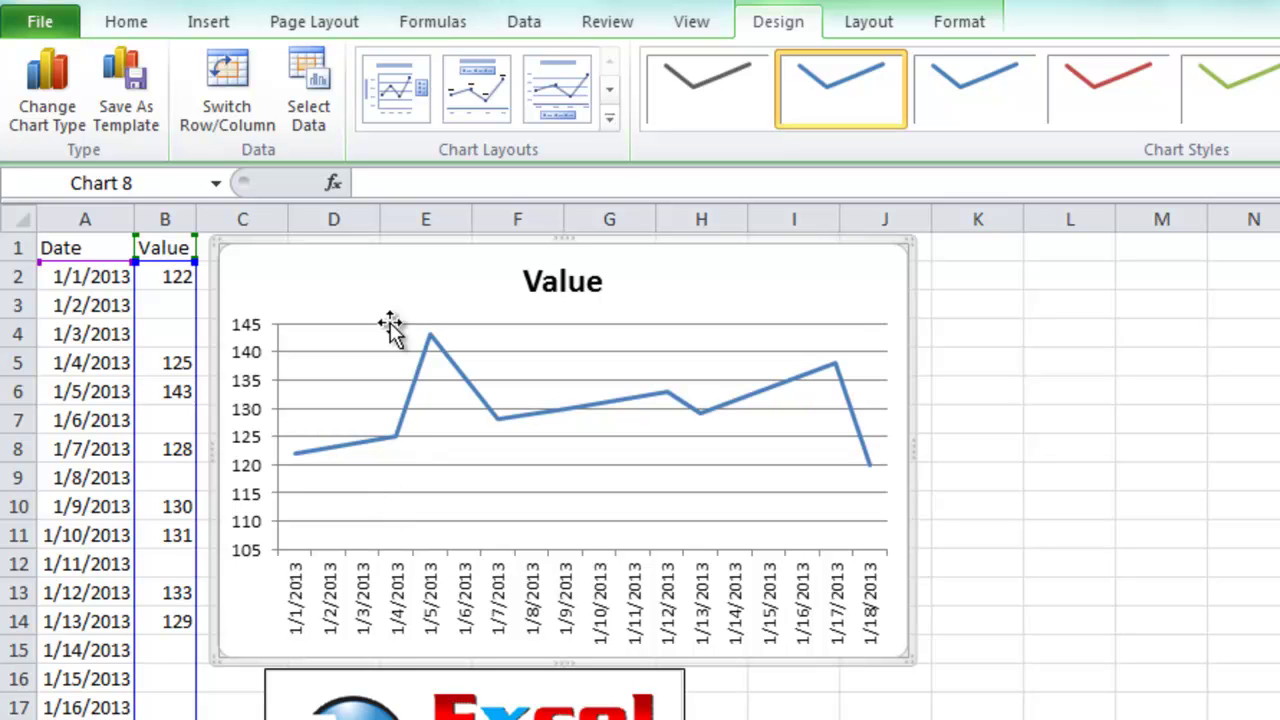
{"action": "left_click", "coordinate": [317, 122]}
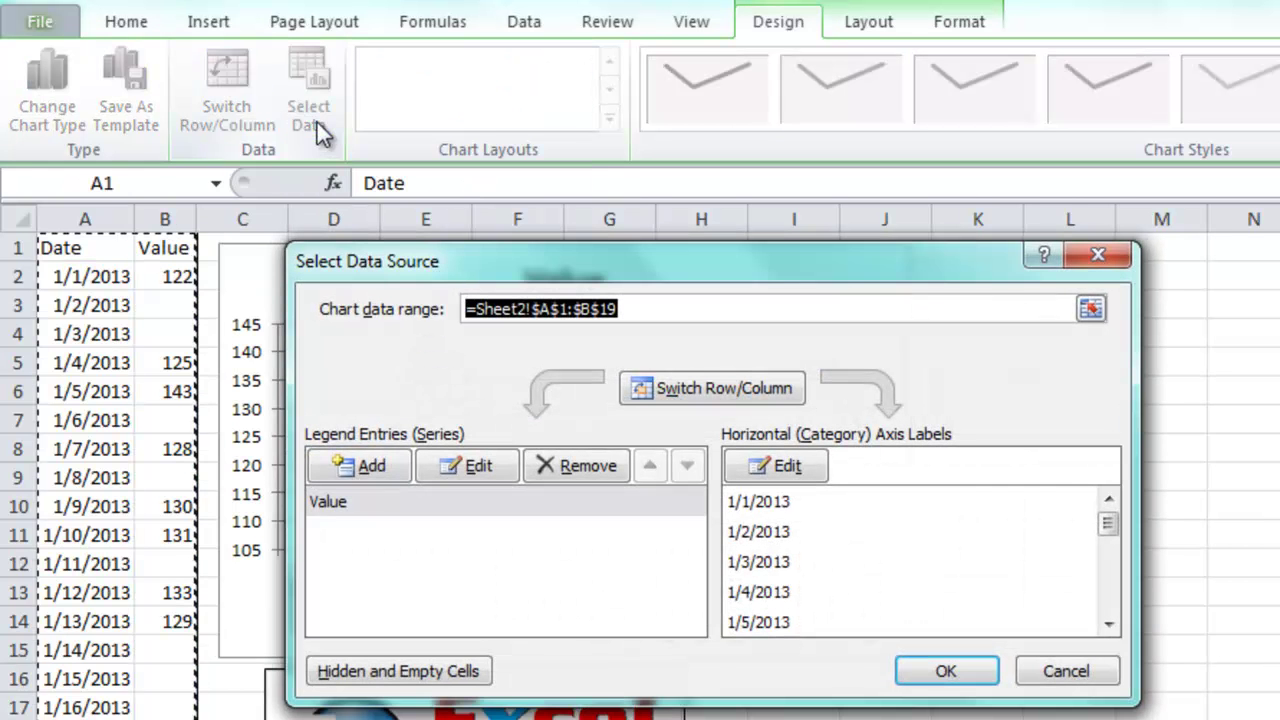
{"action": "left_click", "coordinate": [357, 664]}
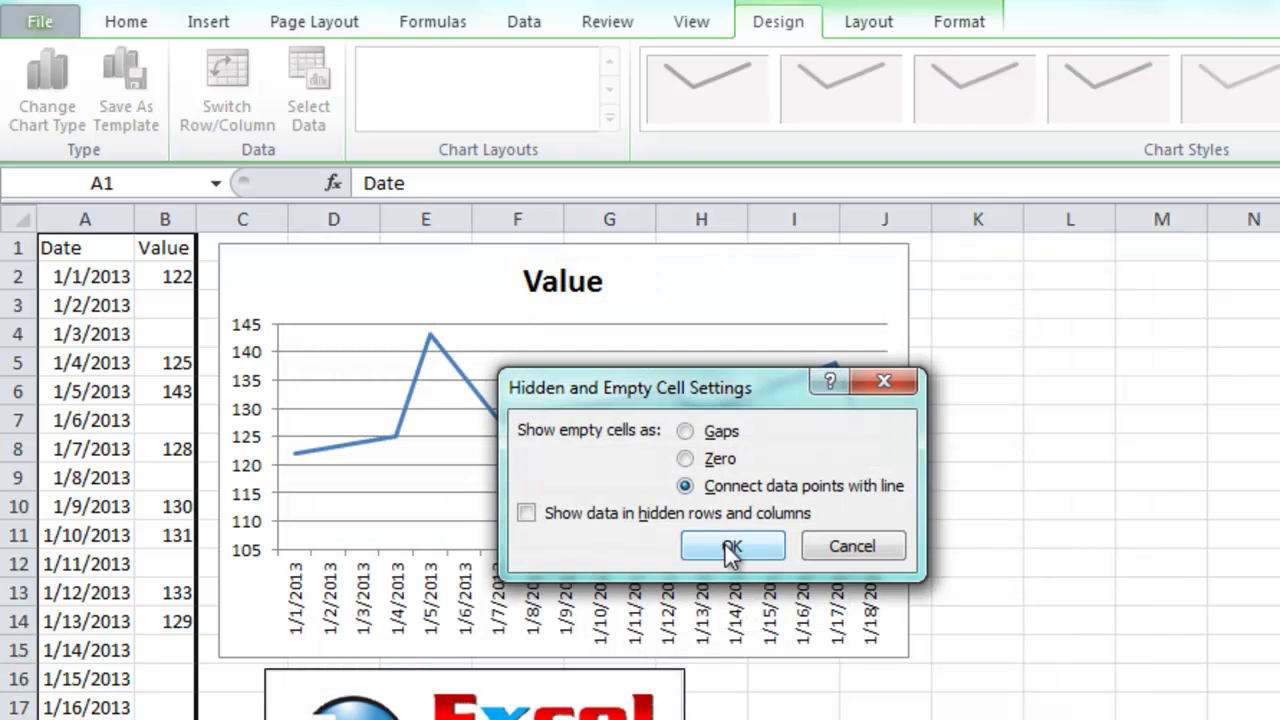
{"action": "left_click", "coordinate": [731, 553]}
{"action": "left_click", "coordinate": [943, 670]}
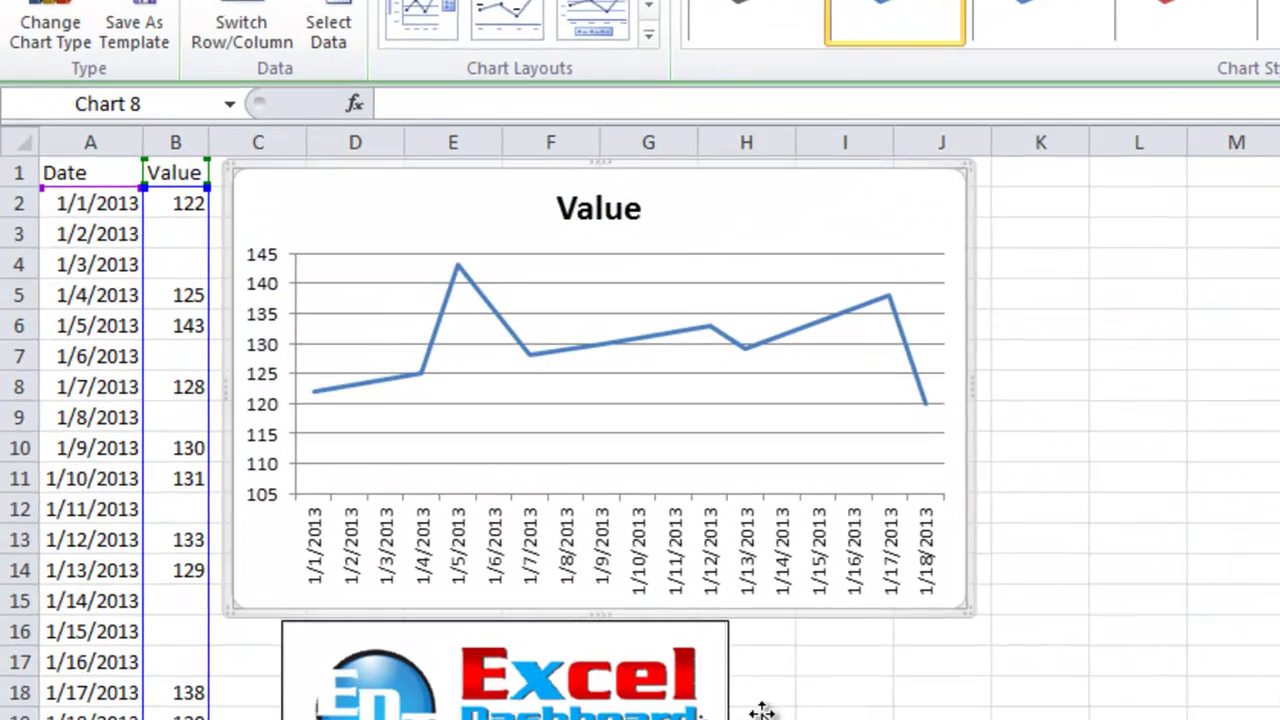